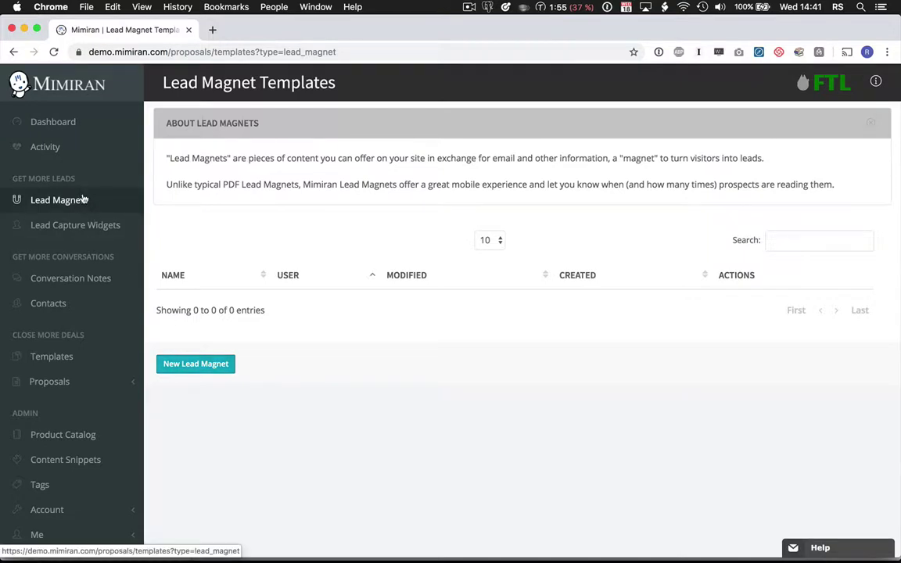
Create a lead magnet from the Checklist sample, name it "Checklist for Solving Important Problem", and save it to continue to its content
{"action": "left_click", "coordinate": [203, 366]}
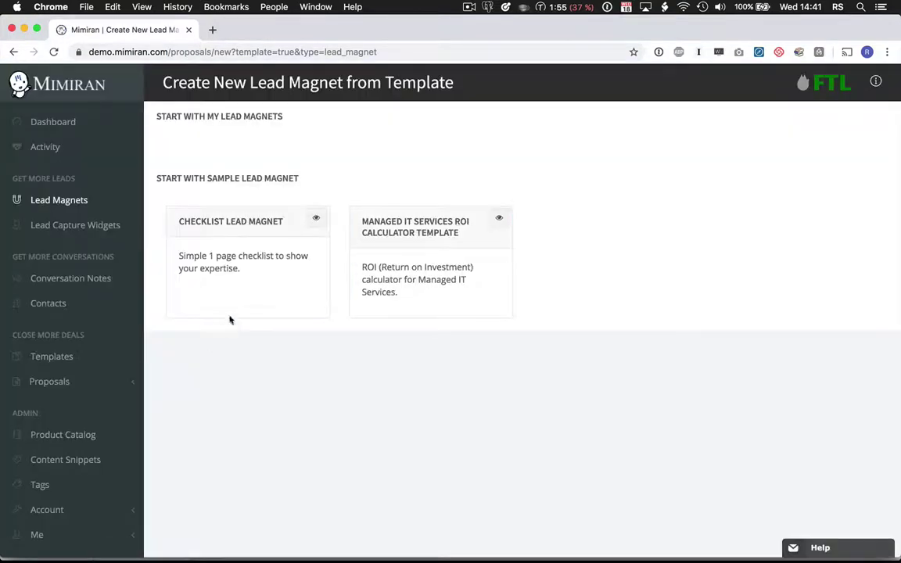
{"action": "left_click", "coordinate": [247, 278]}
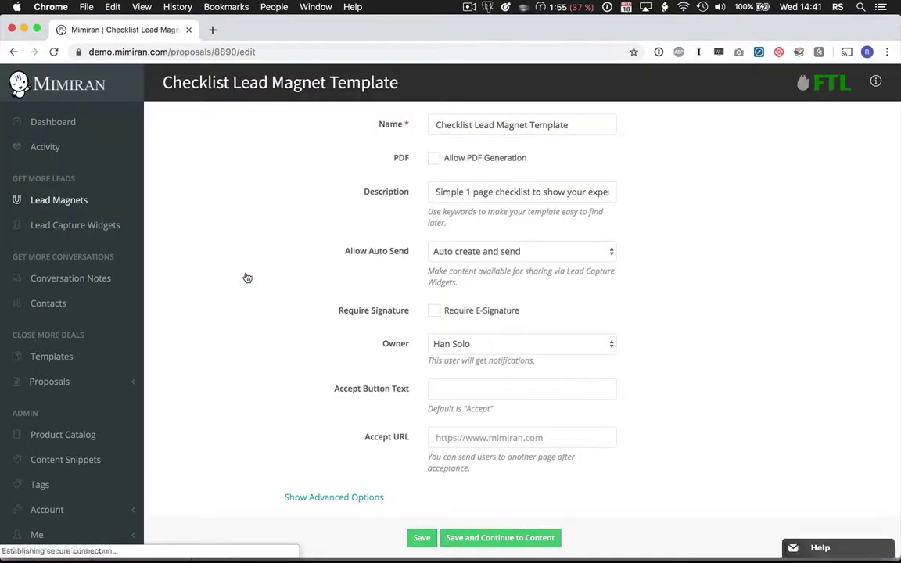
{"action": "left_click_drag", "start_coordinate": [569, 125], "coordinate": [484, 126]}
{"action": "key", "text": "super+a"}
{"action": "key", "text": "BackSpace"}
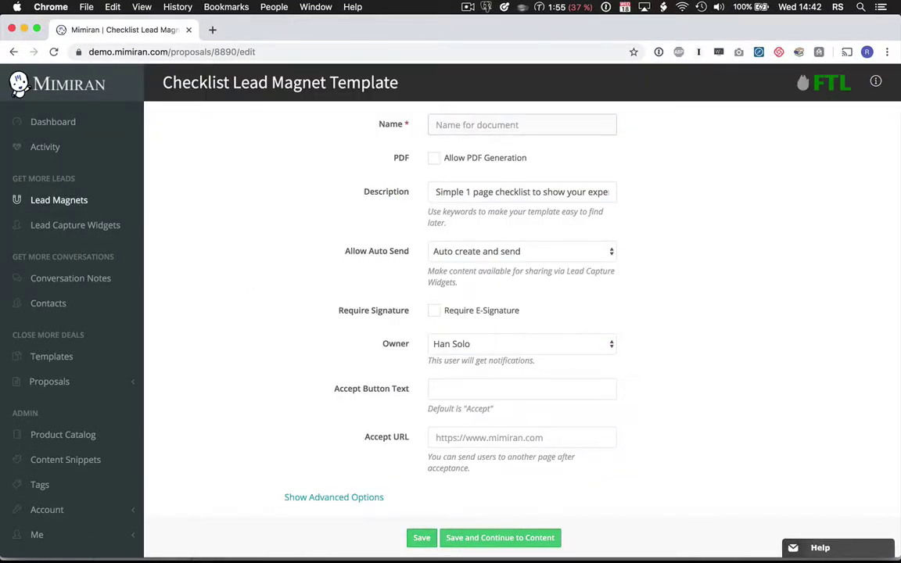
{"action": "type", "text": "Checklist for"}
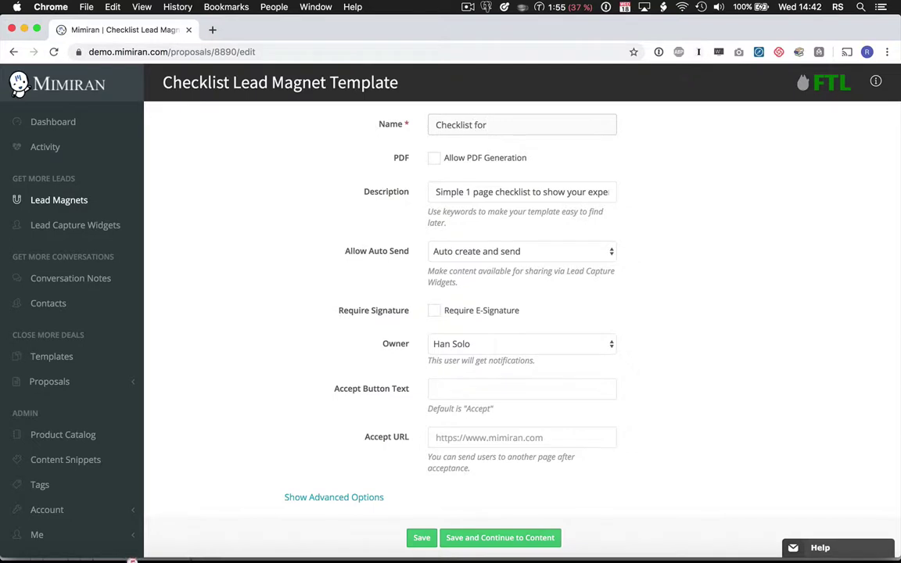
{"action": "type", "text": " Solving Important Problem"}
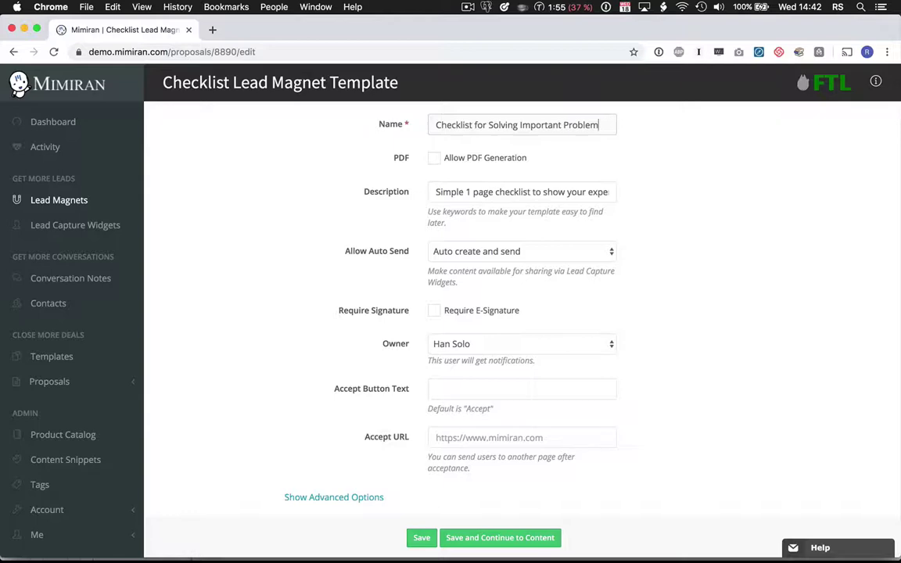
{"action": "scroll", "coordinate": [284, 313], "scroll_direction": "down", "scroll_amount": 1}
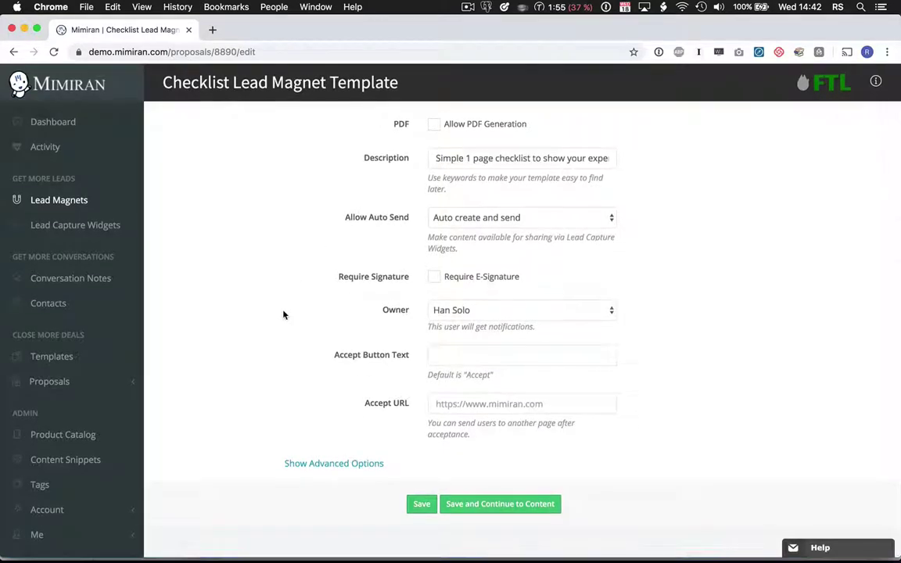
{"action": "left_click", "coordinate": [492, 504]}
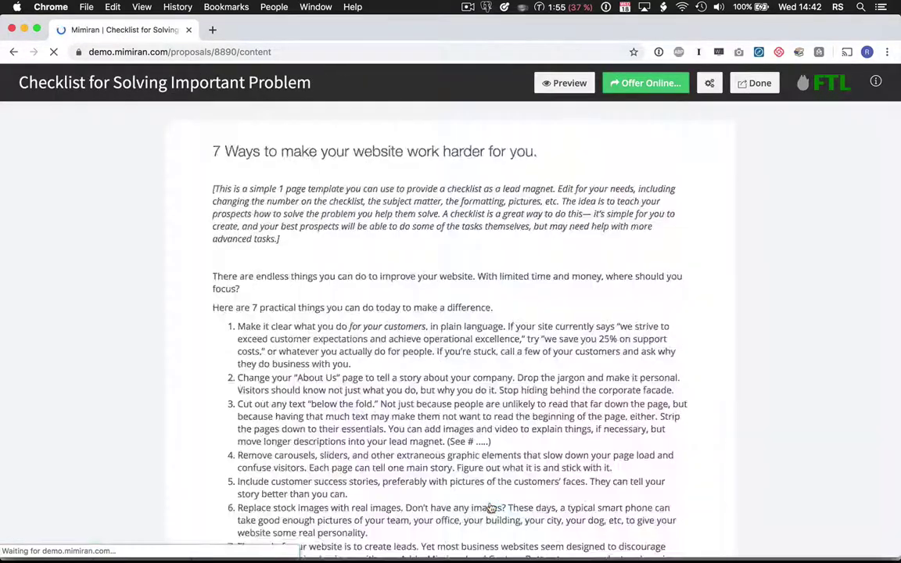
Review the checklist's template text from the title through the numbered tips and Bonus Tips to the About Me section
{"action": "left_click", "coordinate": [238, 149]}
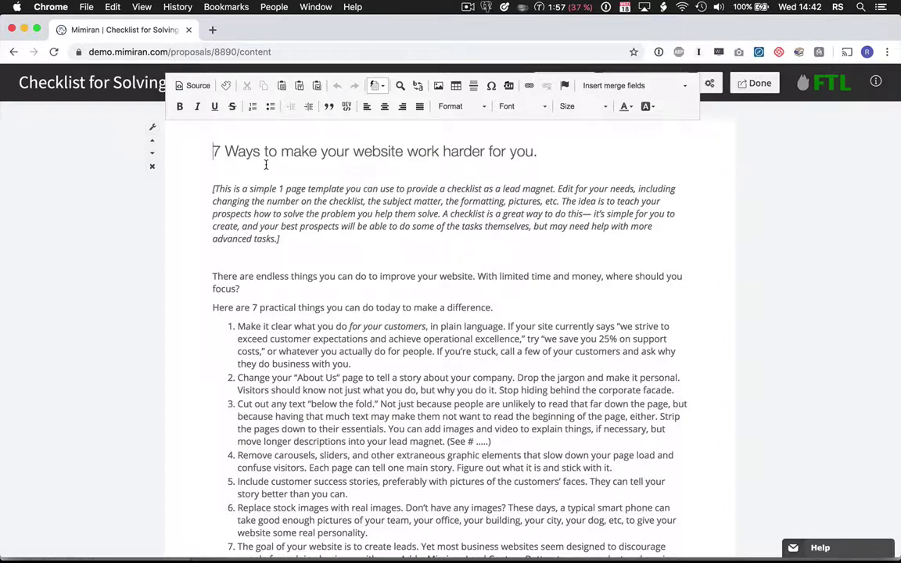
{"action": "scroll", "coordinate": [280, 276], "scroll_direction": "down", "scroll_amount": 5}
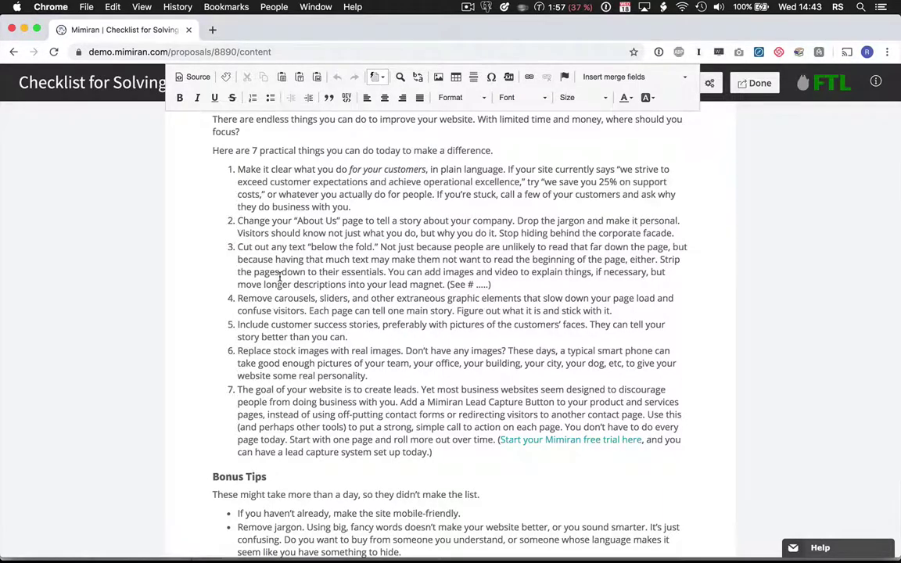
{"action": "scroll", "coordinate": [279, 277], "scroll_direction": "down", "scroll_amount": 8}
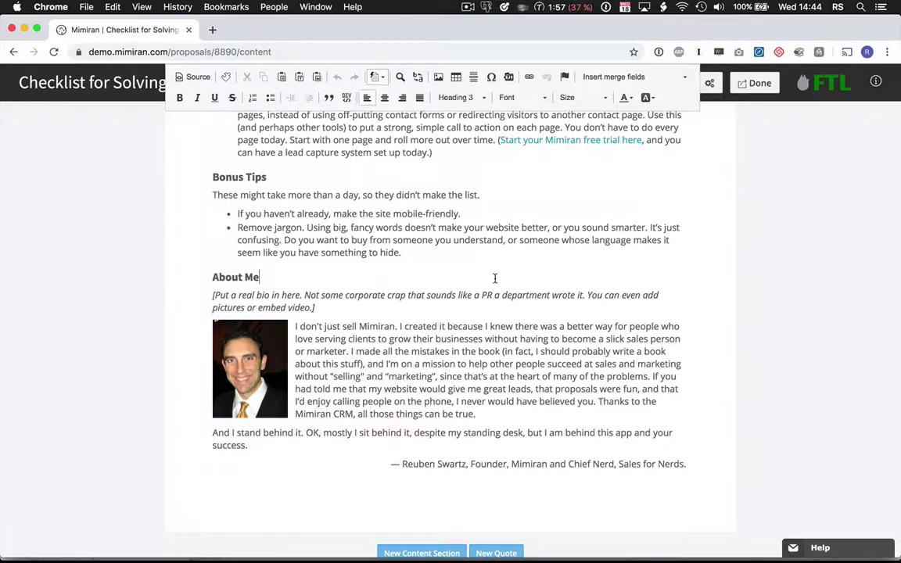
{"action": "scroll", "coordinate": [495, 278], "scroll_direction": "up", "scroll_amount": 8}
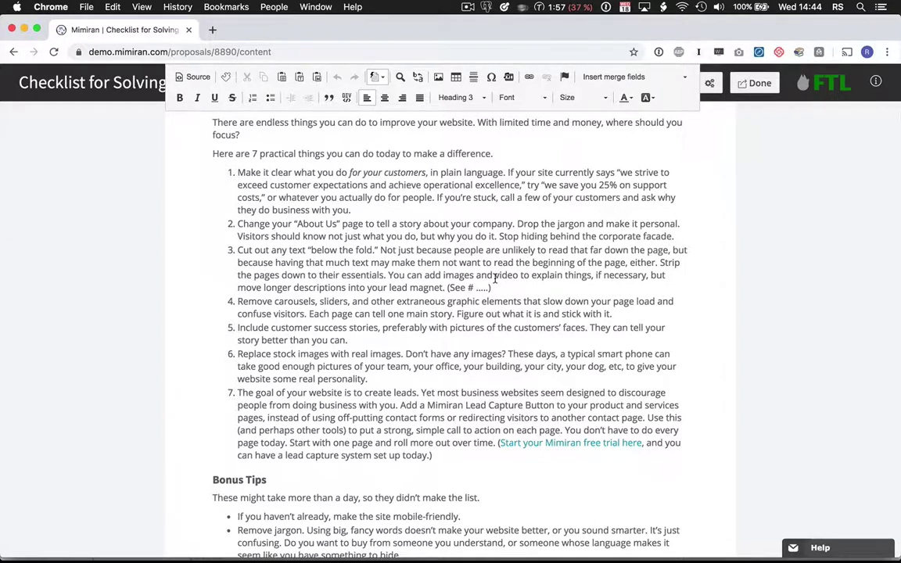
{"action": "left_click", "coordinate": [779, 184]}
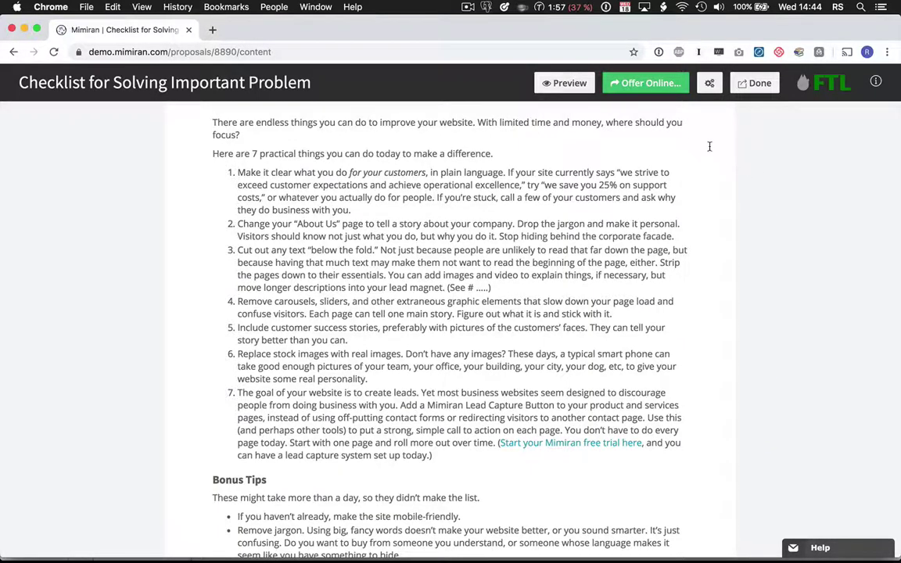
Offer the checklist online with a new lead capture widget whose launch button is labelled "Send Me My Checklist"
{"action": "left_click", "coordinate": [659, 85]}
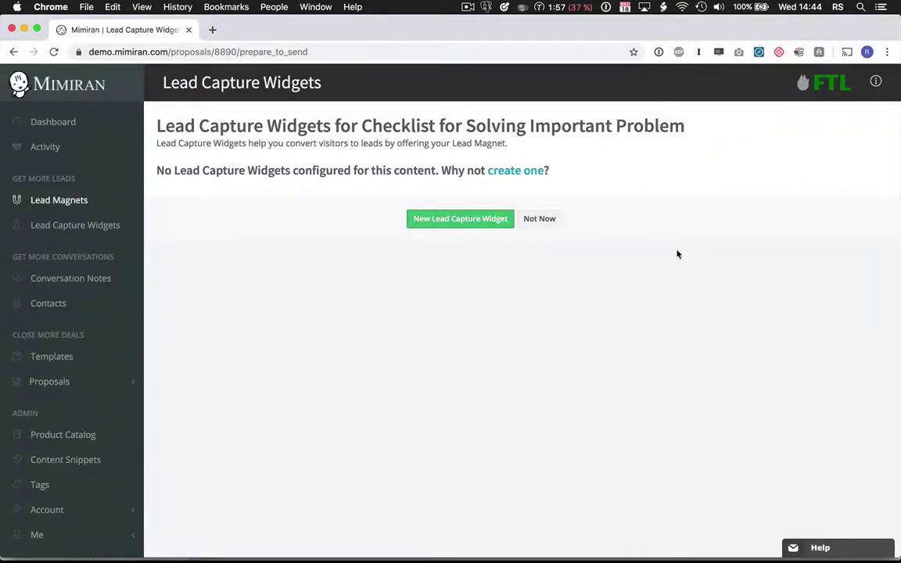
{"action": "left_click", "coordinate": [454, 220]}
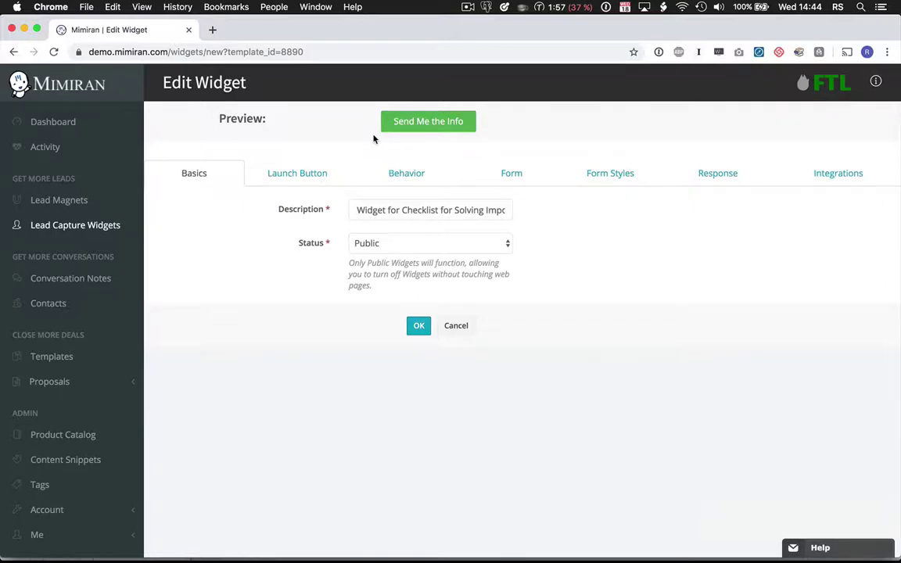
{"action": "left_click", "coordinate": [309, 177]}
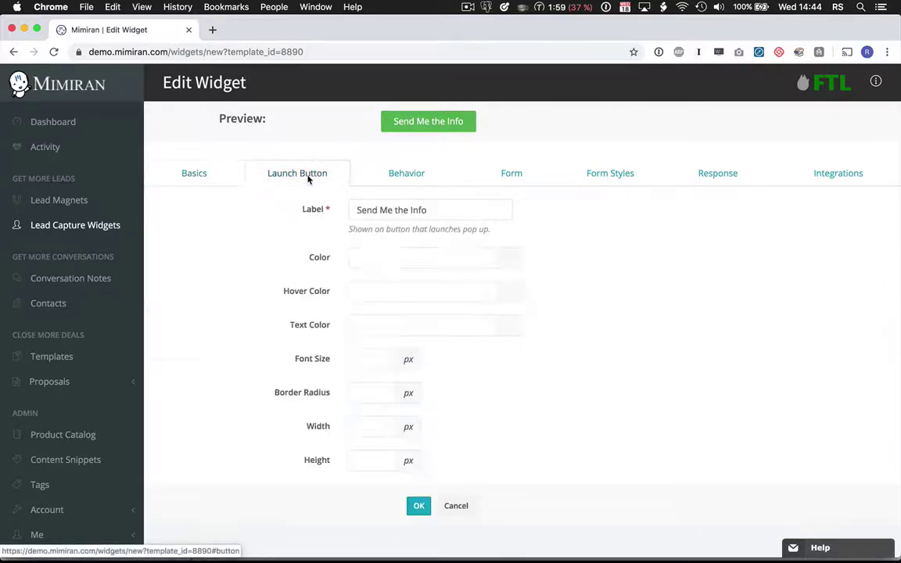
{"action": "left_click_drag", "start_coordinate": [444, 208], "coordinate": [302, 208]}
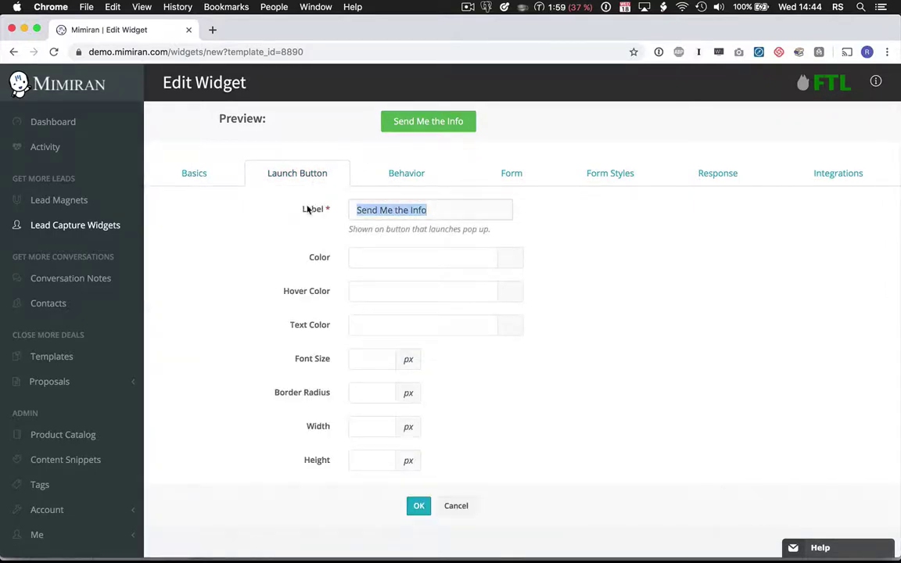
{"action": "type", "text": "Send Me M"}
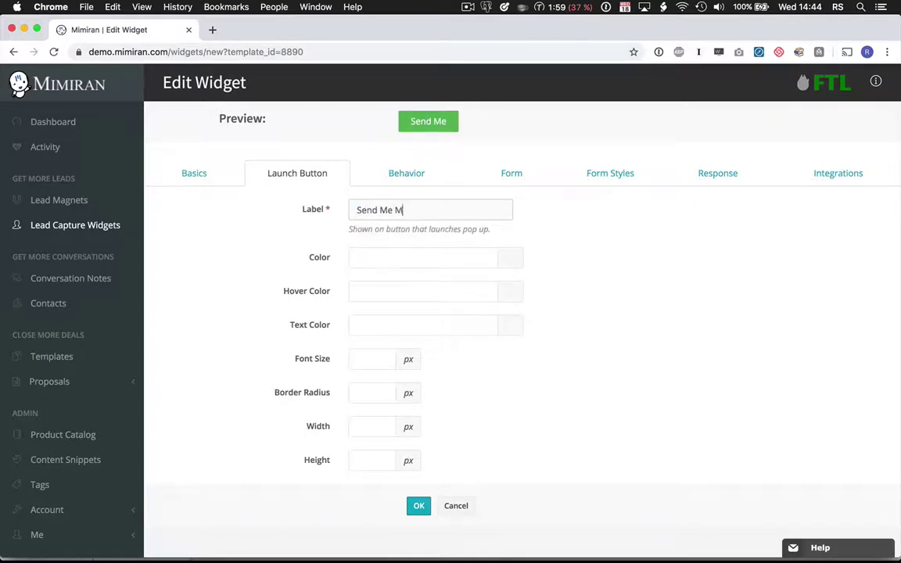
{"action": "type", "text": "y Checklist"}
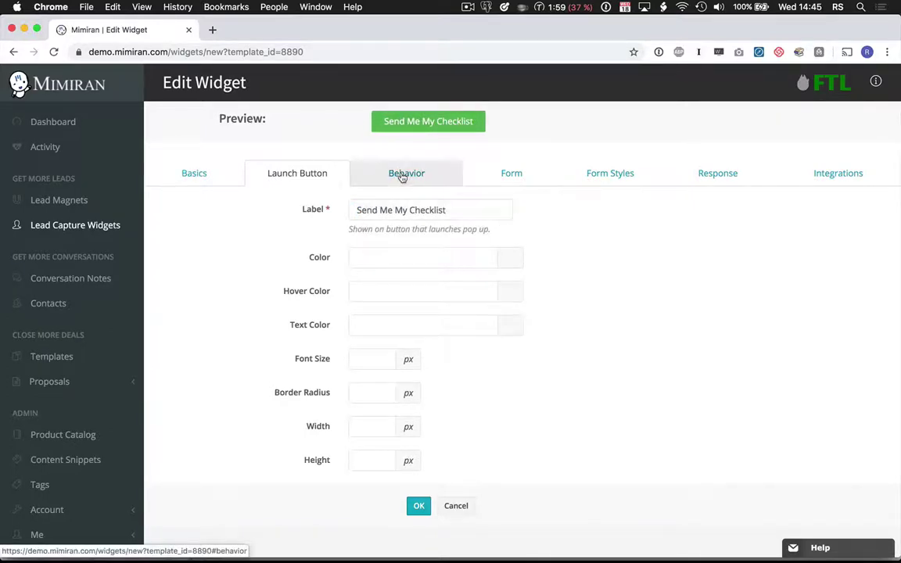
Make the widget's form pop up after 60 seconds, after 90% scroll and on exit intent, positioned at Top Right
{"action": "left_click", "coordinate": [402, 175]}
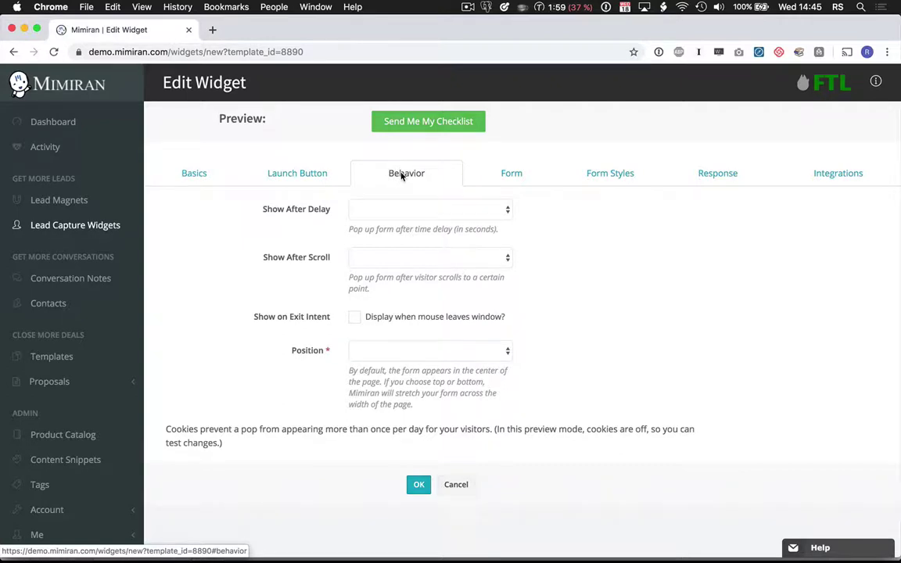
{"action": "left_click", "coordinate": [446, 215]}
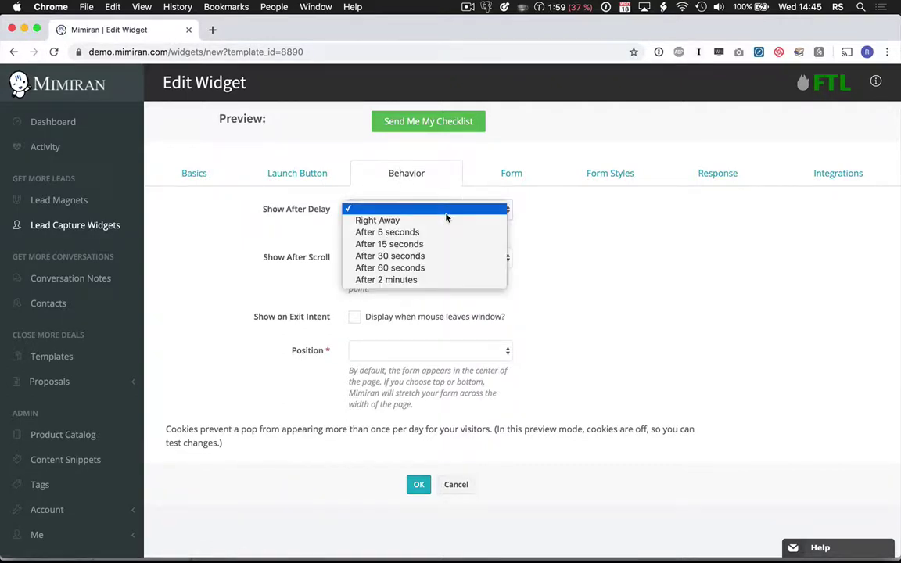
{"action": "left_click", "coordinate": [449, 267]}
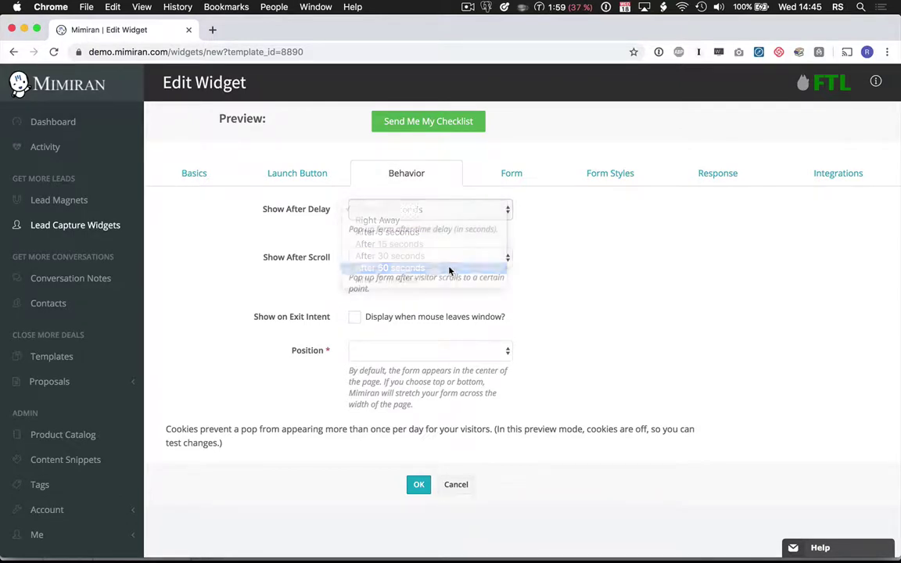
{"action": "left_click", "coordinate": [445, 263]}
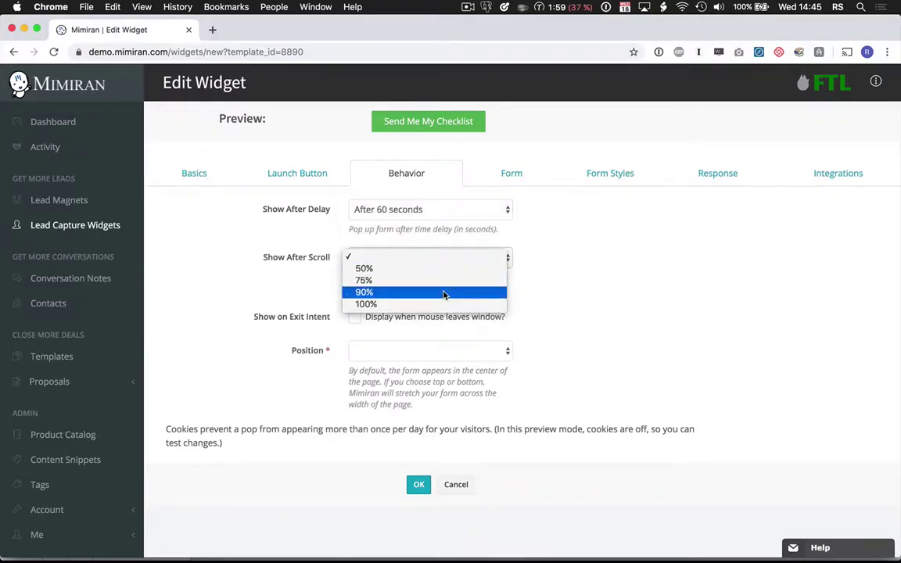
{"action": "left_click", "coordinate": [444, 294]}
{"action": "left_click", "coordinate": [355, 316]}
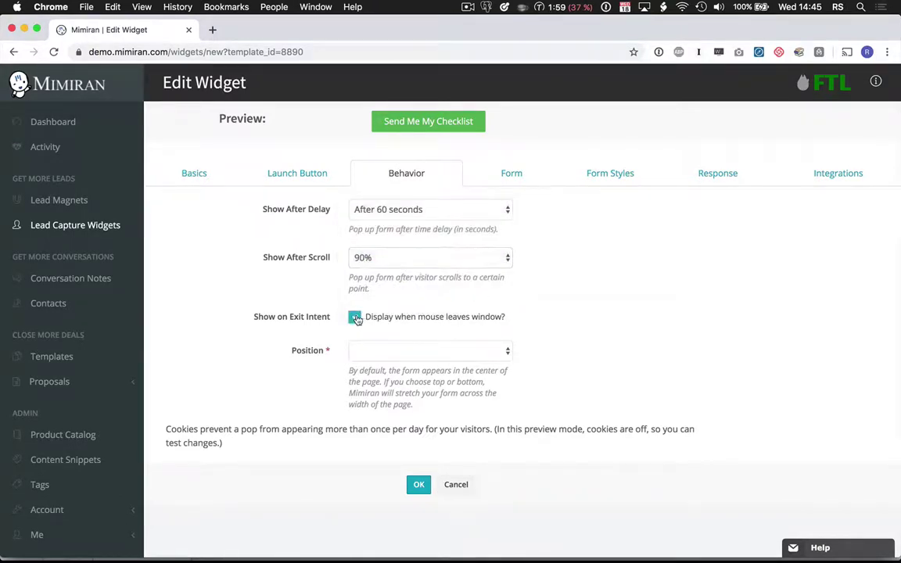
{"action": "left_click", "coordinate": [471, 352]}
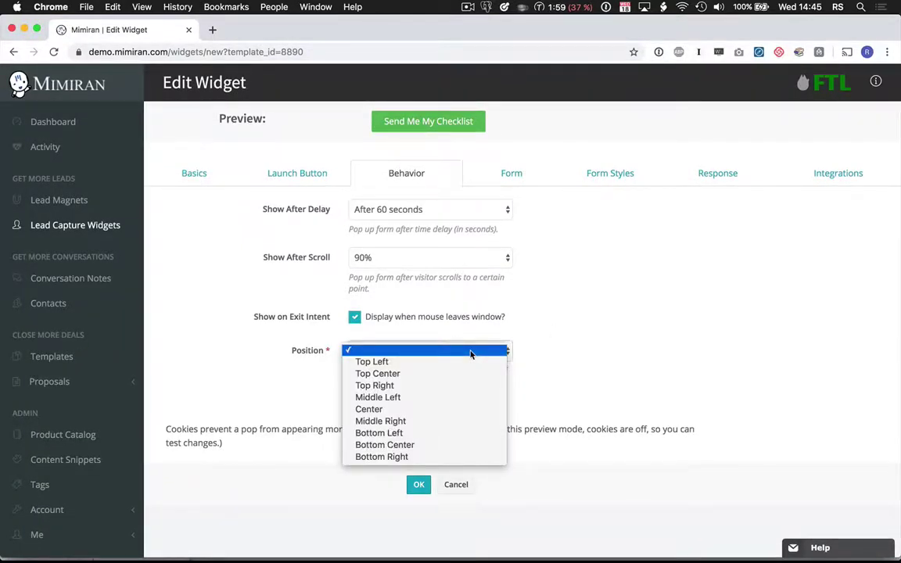
{"action": "left_click", "coordinate": [471, 386]}
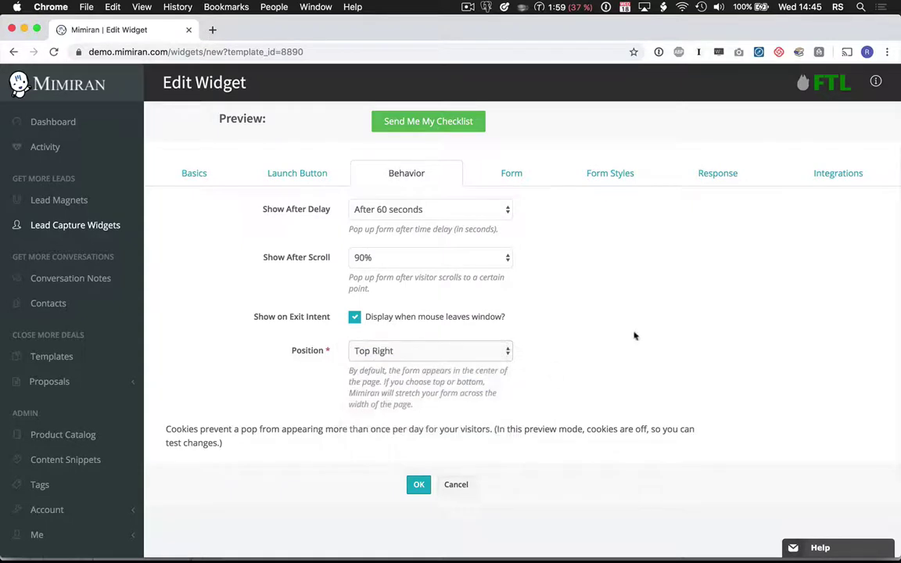
Review the widget's form titles and form field settings, including the availability options for Phone, leaving it as Optional
{"action": "left_click", "coordinate": [513, 177]}
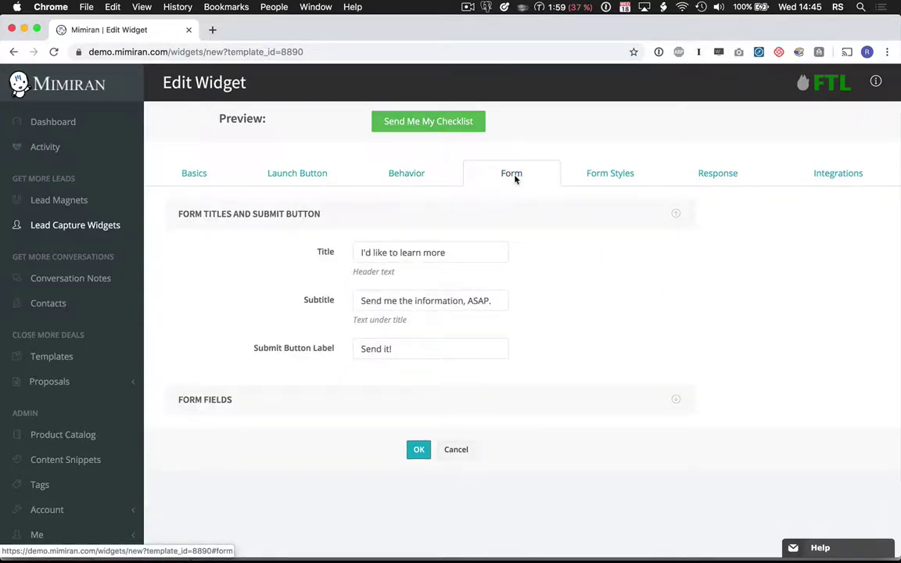
{"action": "left_click", "coordinate": [678, 400]}
{"action": "scroll", "coordinate": [559, 394], "scroll_direction": "down", "scroll_amount": 3}
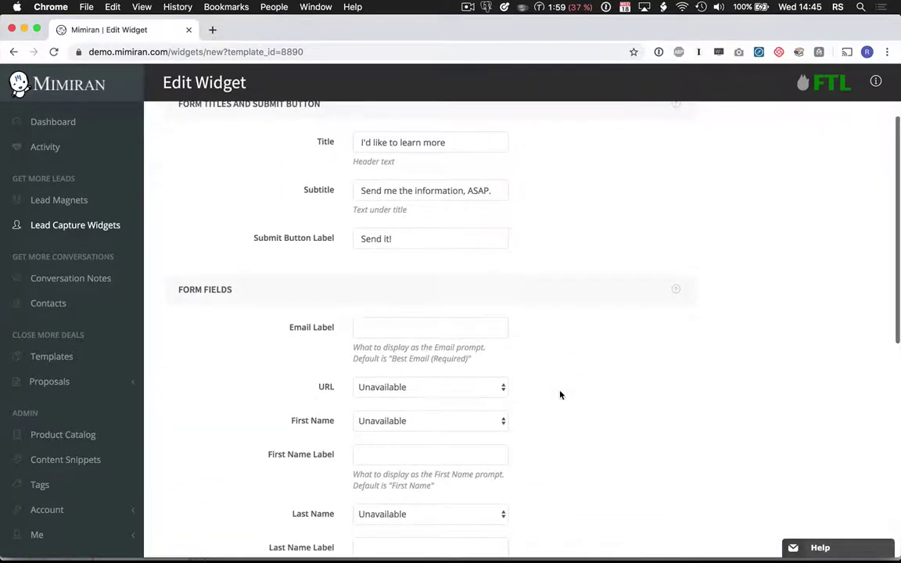
{"action": "scroll", "coordinate": [559, 395], "scroll_direction": "down", "scroll_amount": 5}
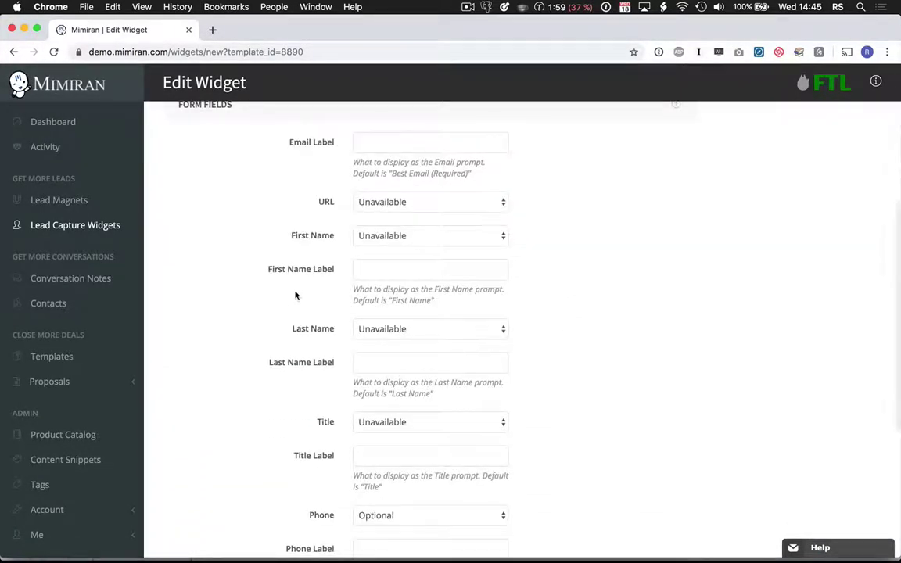
{"action": "scroll", "coordinate": [296, 295], "scroll_direction": "down", "scroll_amount": 2}
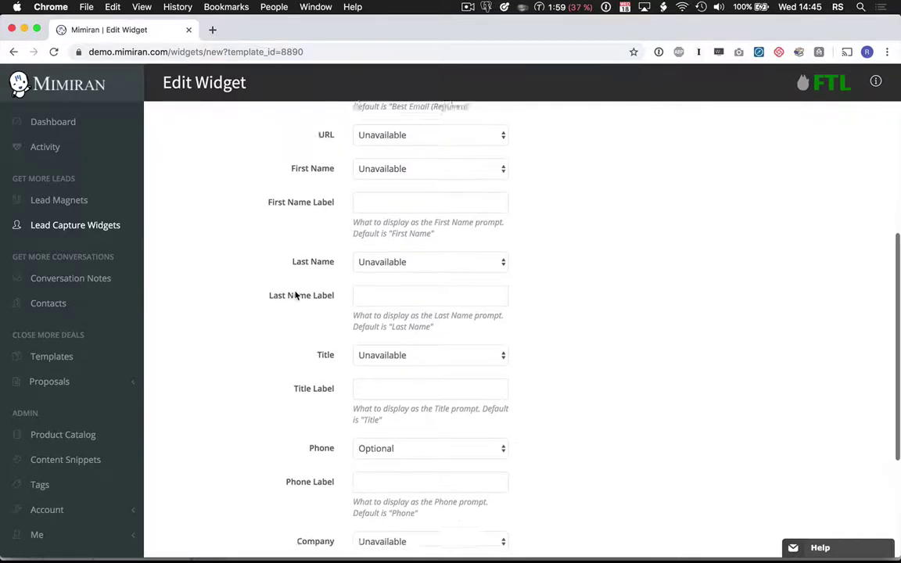
{"action": "scroll", "coordinate": [295, 295], "scroll_direction": "down", "scroll_amount": 1}
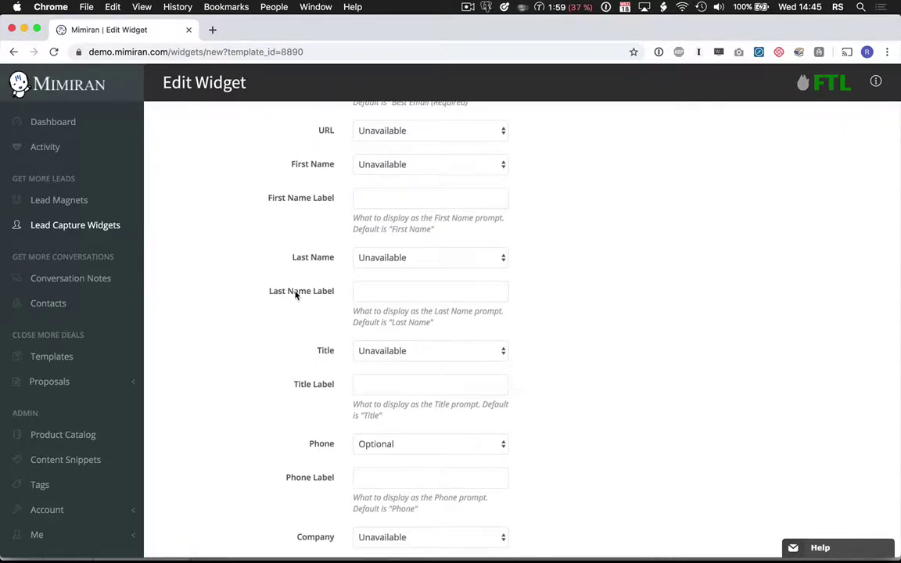
{"action": "scroll", "coordinate": [296, 294], "scroll_direction": "down", "scroll_amount": 5}
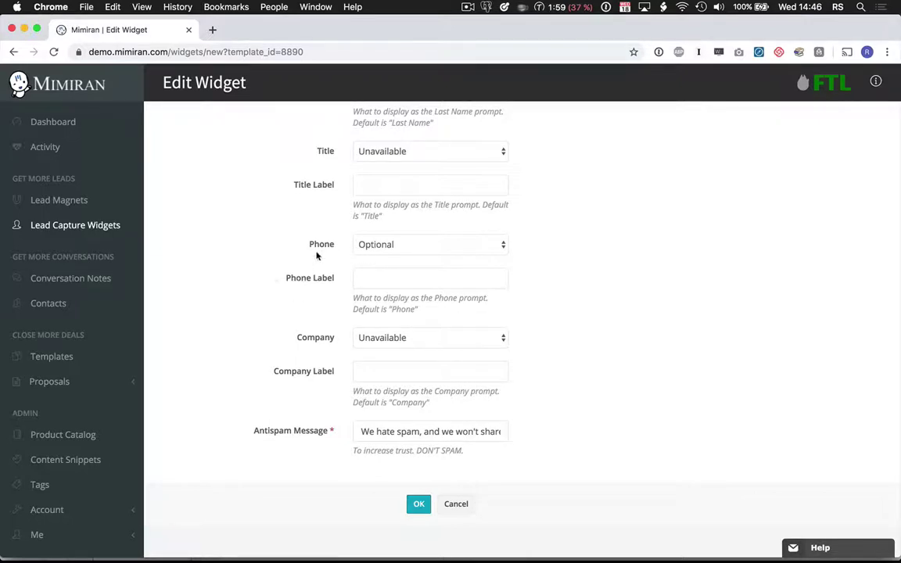
{"action": "left_click", "coordinate": [376, 245]}
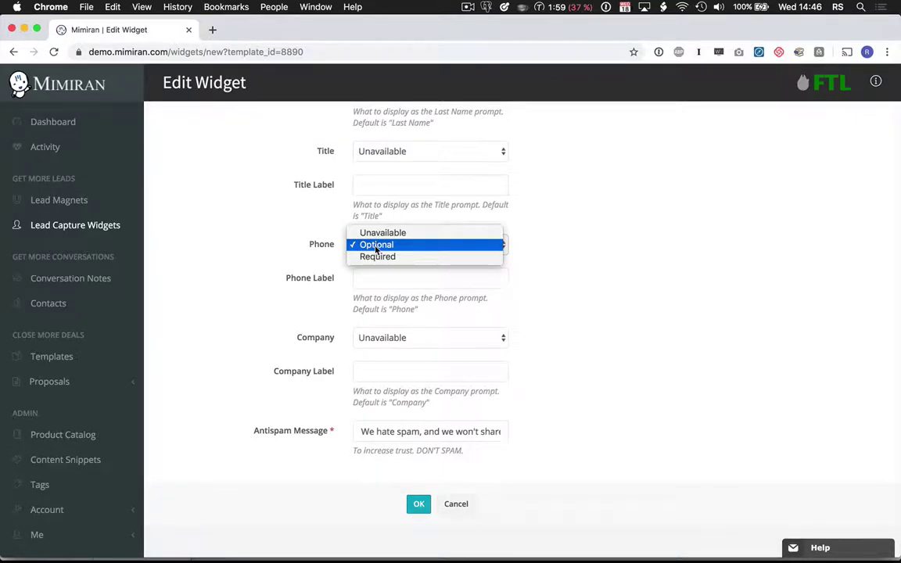
{"action": "left_click", "coordinate": [376, 249]}
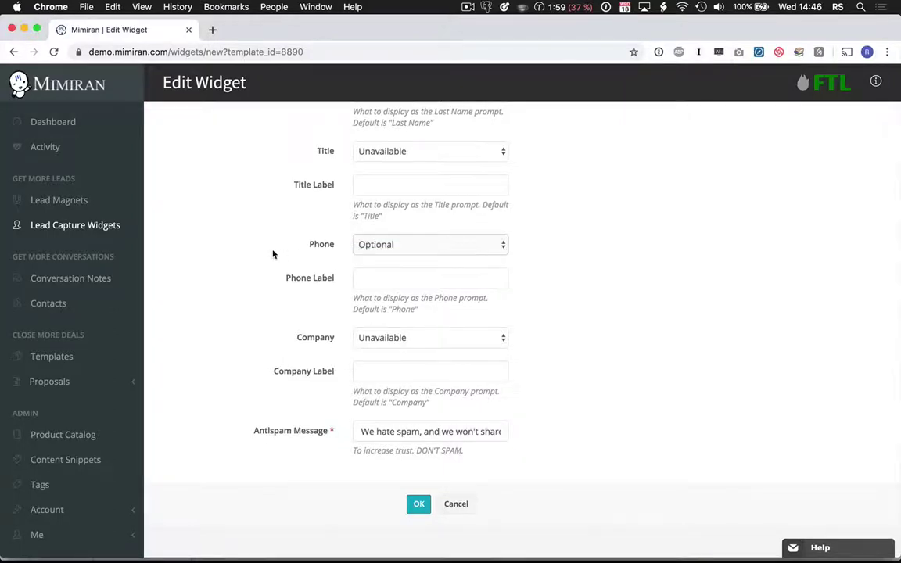
Clear the Thank You Page URL in the widget's response settings and look over the email body sent to contacts
{"action": "scroll", "coordinate": [273, 254], "scroll_direction": "up", "scroll_amount": 10}
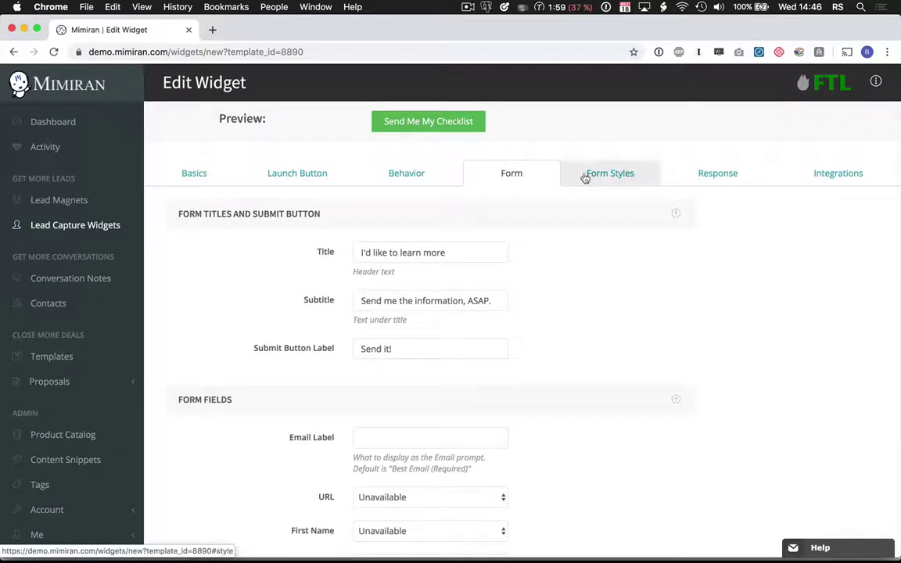
{"action": "left_click", "coordinate": [608, 178]}
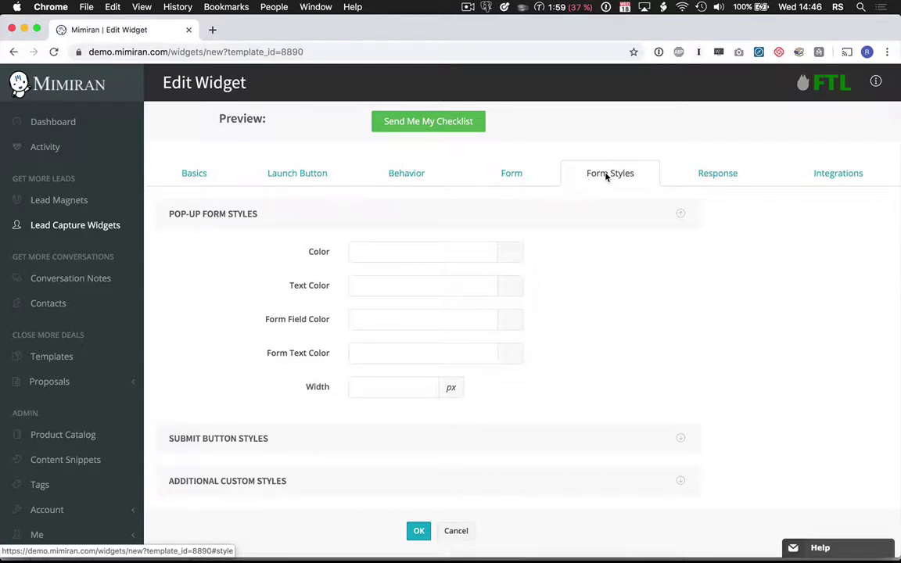
{"action": "left_click", "coordinate": [719, 173]}
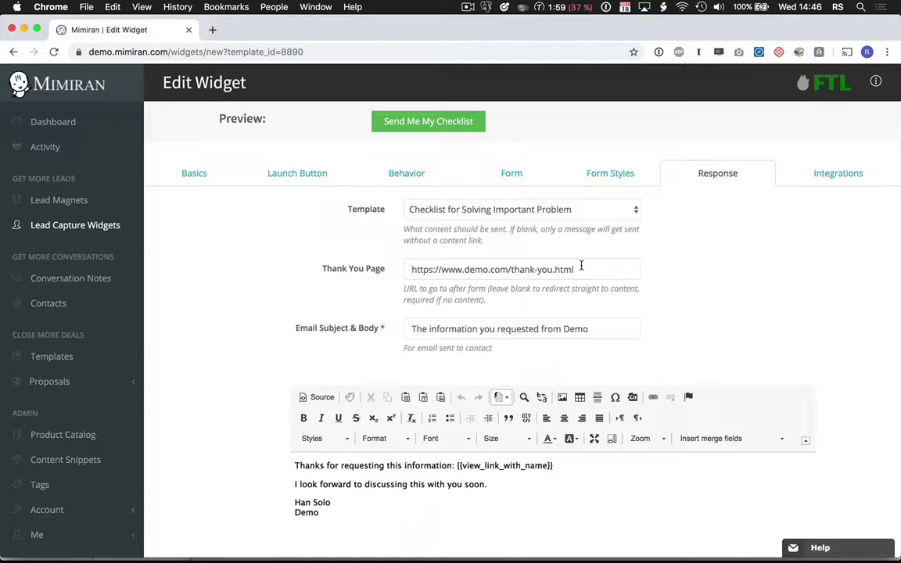
{"action": "left_click_drag", "start_coordinate": [581, 266], "coordinate": [404, 270]}
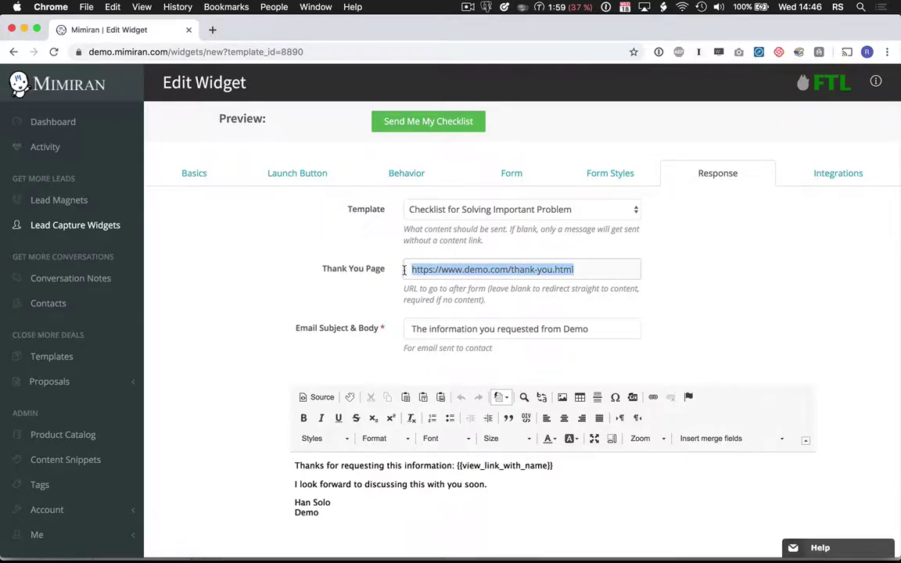
{"action": "key", "text": "BackSpace"}
{"action": "scroll", "coordinate": [373, 420], "scroll_direction": "down", "scroll_amount": 3}
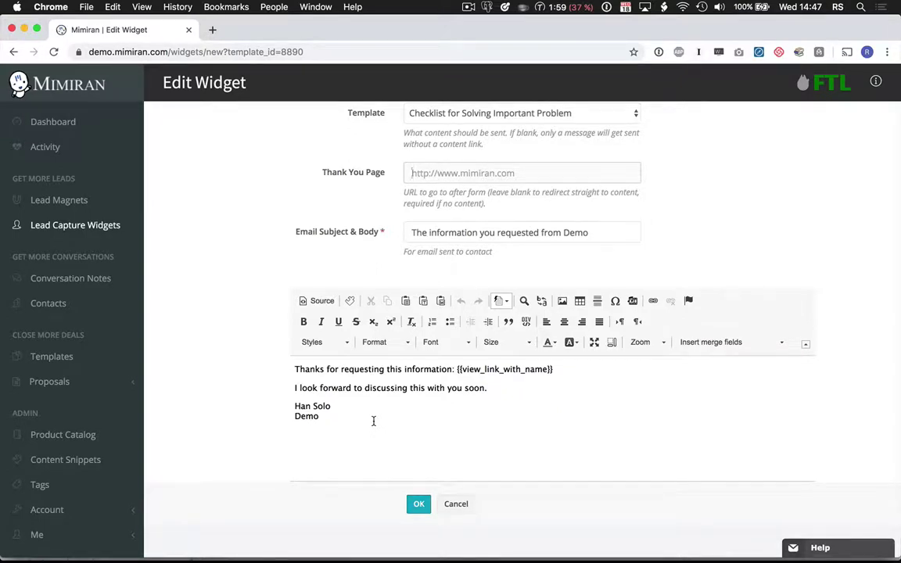
{"action": "scroll", "coordinate": [693, 267], "scroll_direction": "up", "scroll_amount": 1}
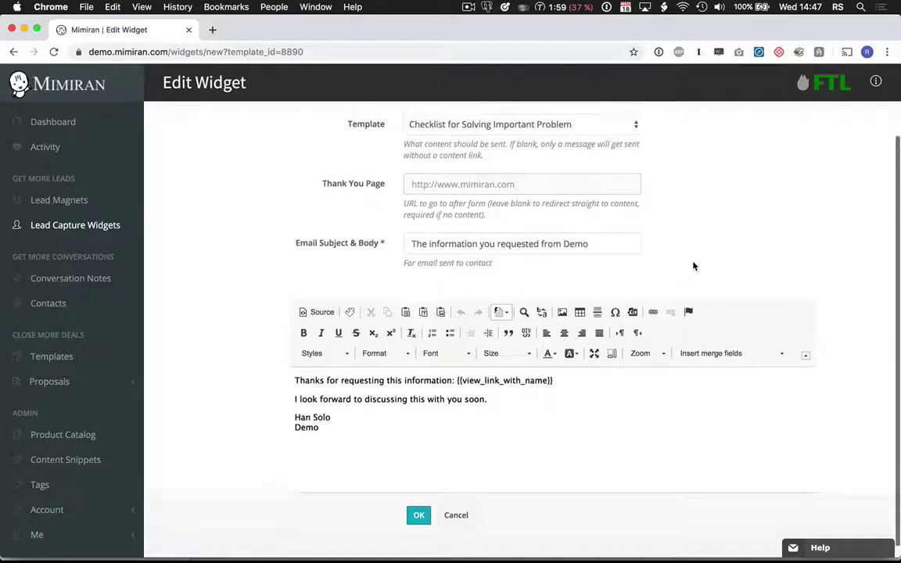
Check the widget's MailChimp integration settings and save the widget
{"action": "scroll", "coordinate": [693, 267], "scroll_direction": "up", "scroll_amount": 3}
{"action": "left_click", "coordinate": [814, 181]}
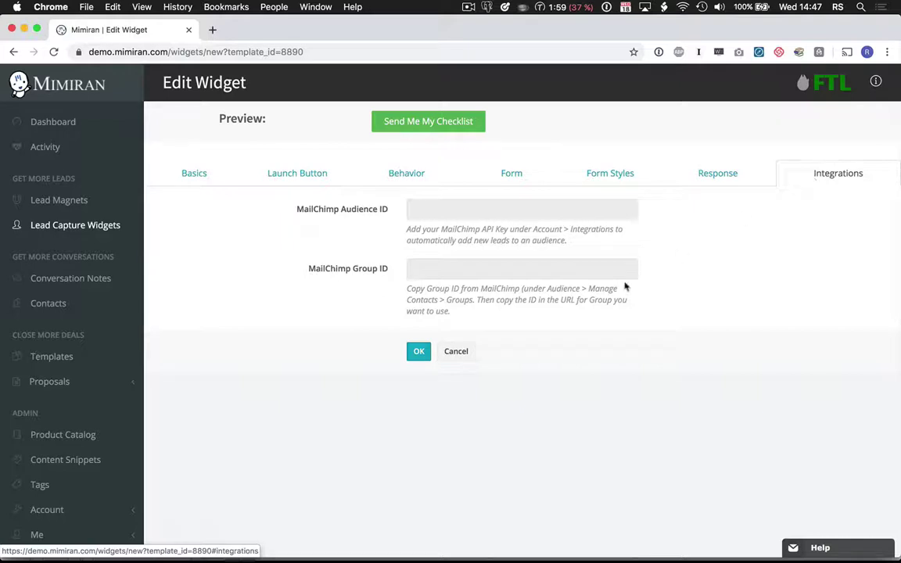
{"action": "left_click", "coordinate": [416, 353]}
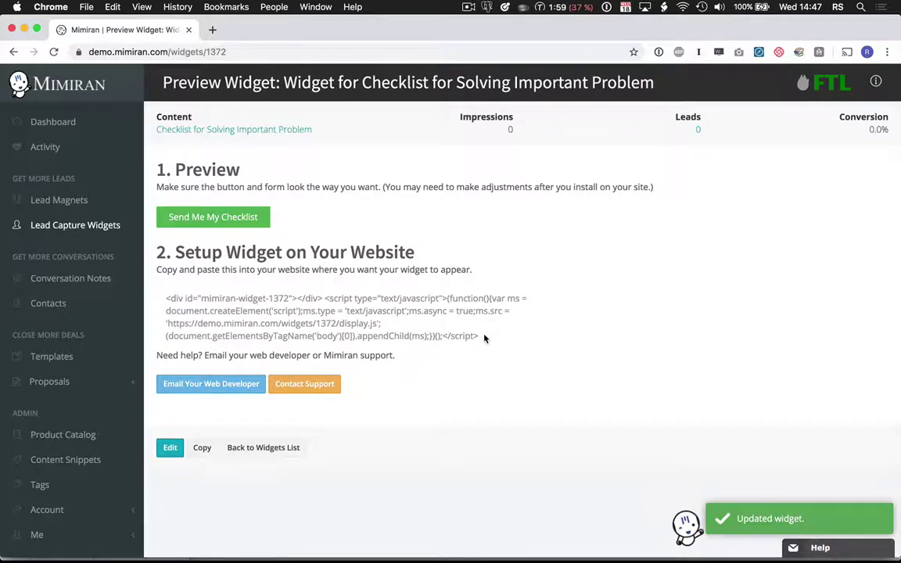
Select the widget's full website embed code and preview the form behind the "Send Me My Checklist" button
{"action": "left_click_drag", "start_coordinate": [484, 338], "coordinate": [166, 300]}
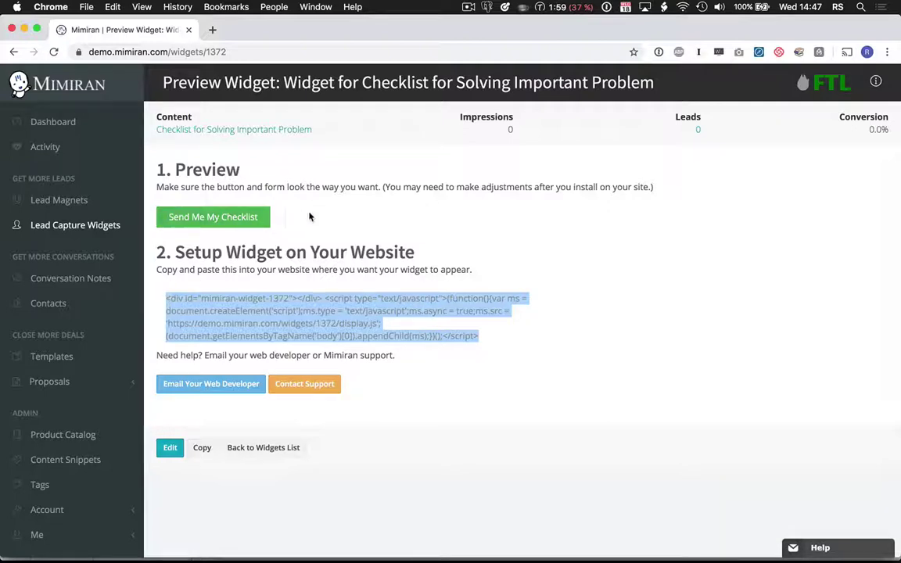
{"action": "left_click", "coordinate": [238, 218]}
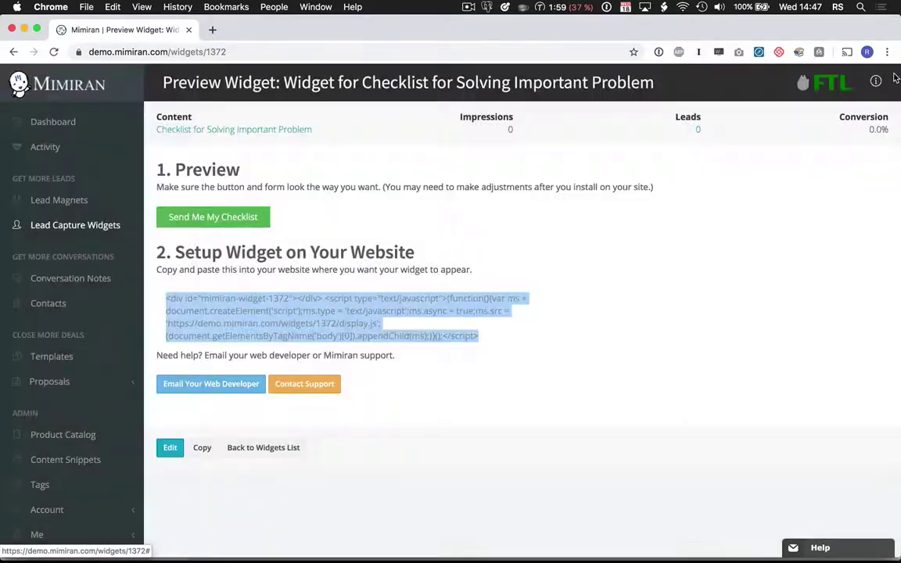
{"action": "left_click", "coordinate": [895, 74]}
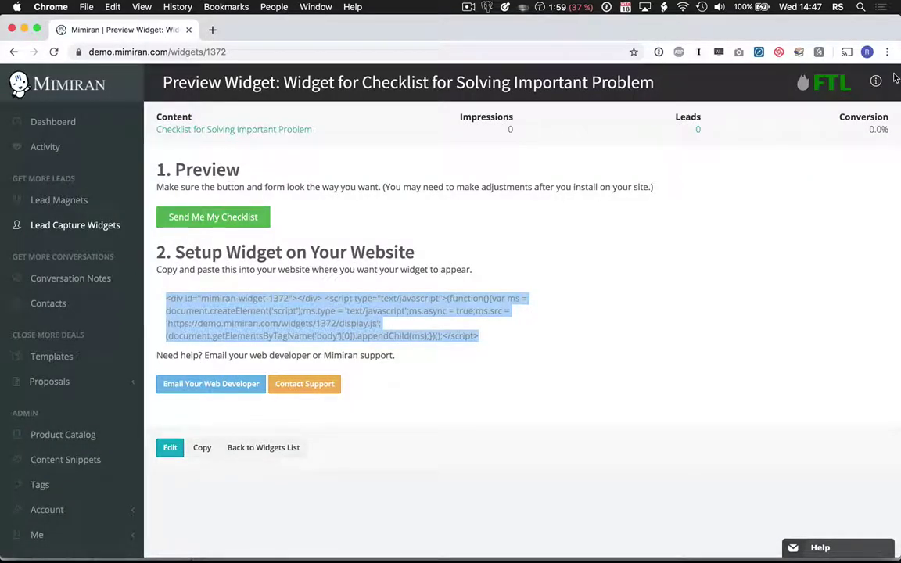